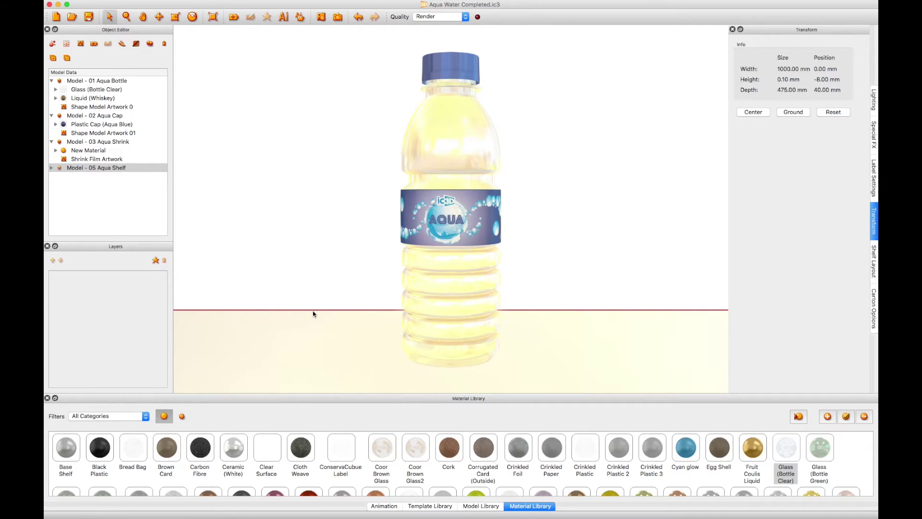
- Open the Window menu to see the panels available for the Aqua bottle project
click(159, 4)
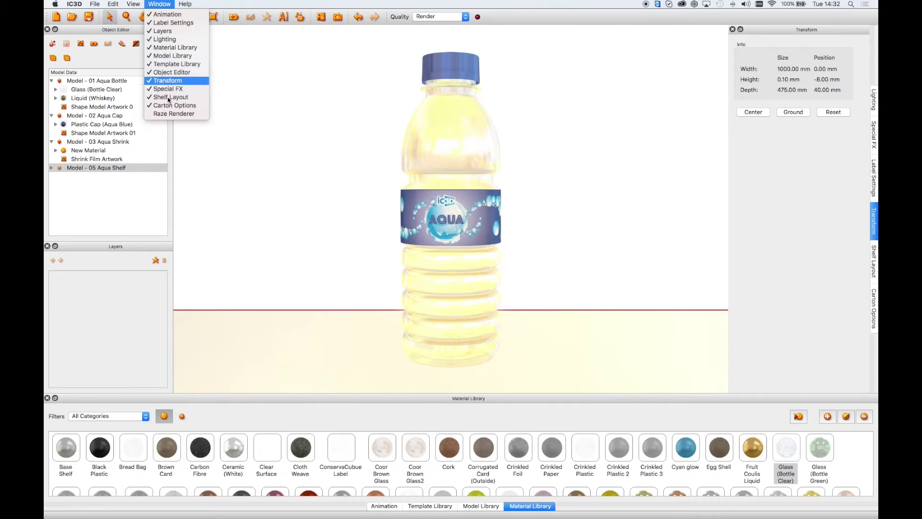
- Run a 64-sample Raze Renderer raytraced preview of the bottle, then pause it
click(168, 116)
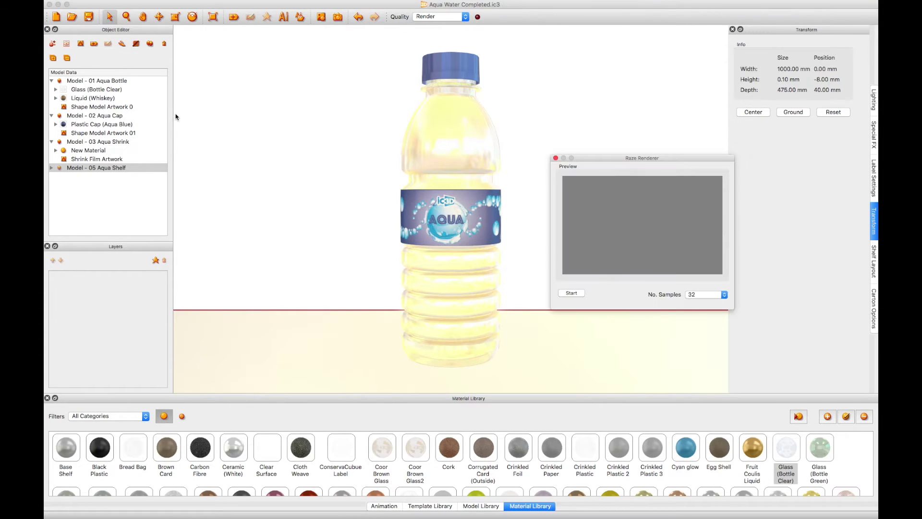
click(699, 295)
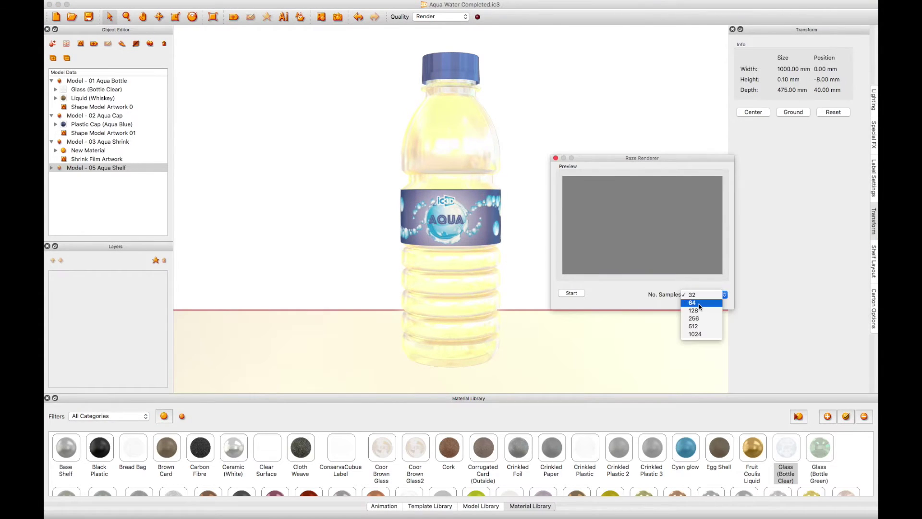
click(699, 303)
click(569, 294)
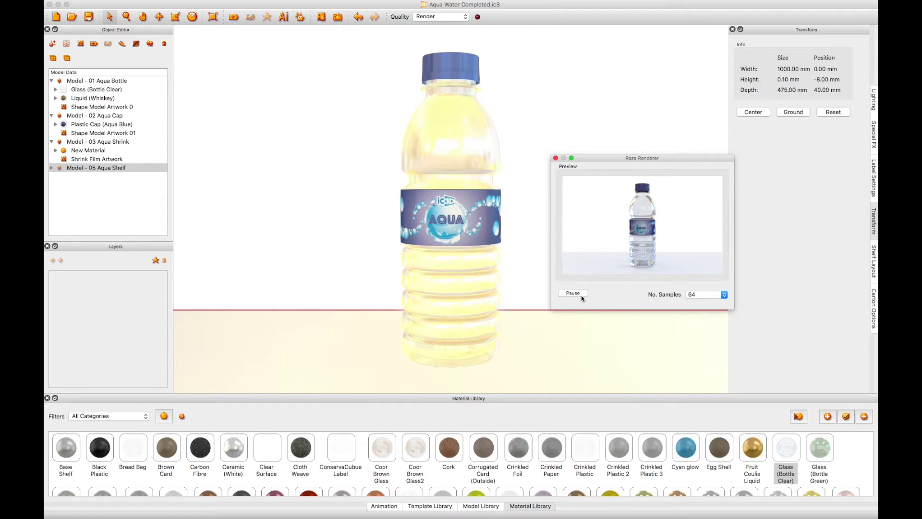
click(574, 293)
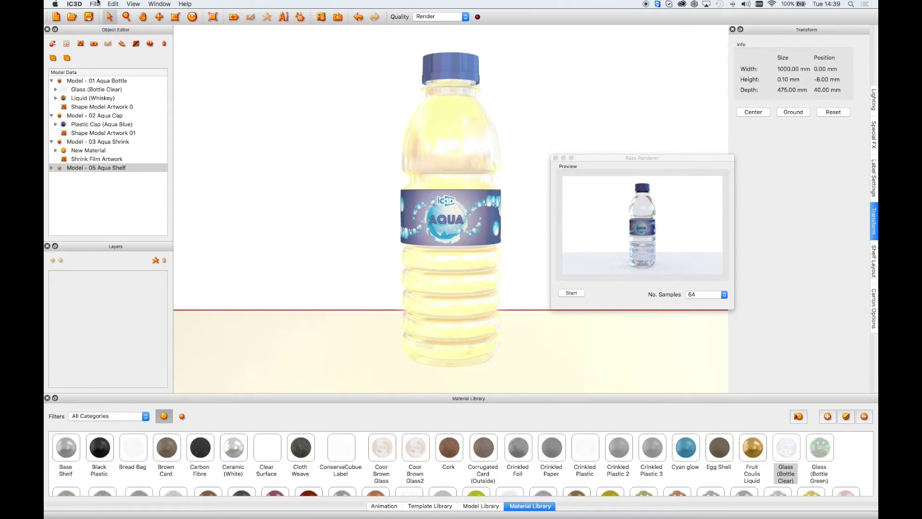
click(96, 3)
- Start a HiRes Image export sized 3840 × 2160, with width and height measured in pixels
click(236, 69)
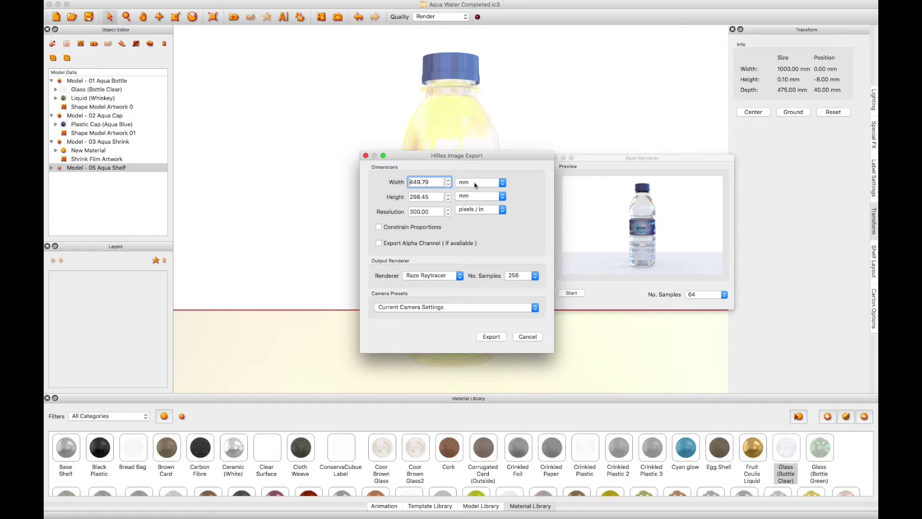
click(476, 182)
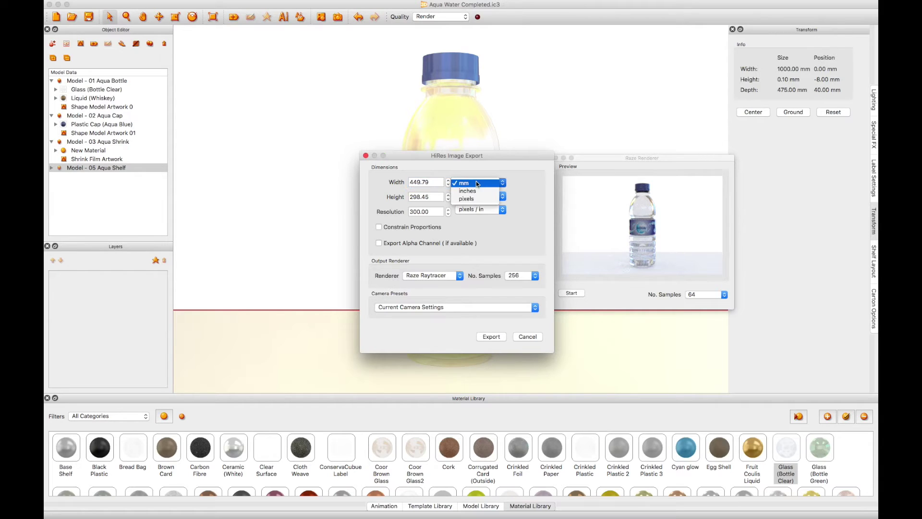
click(475, 199)
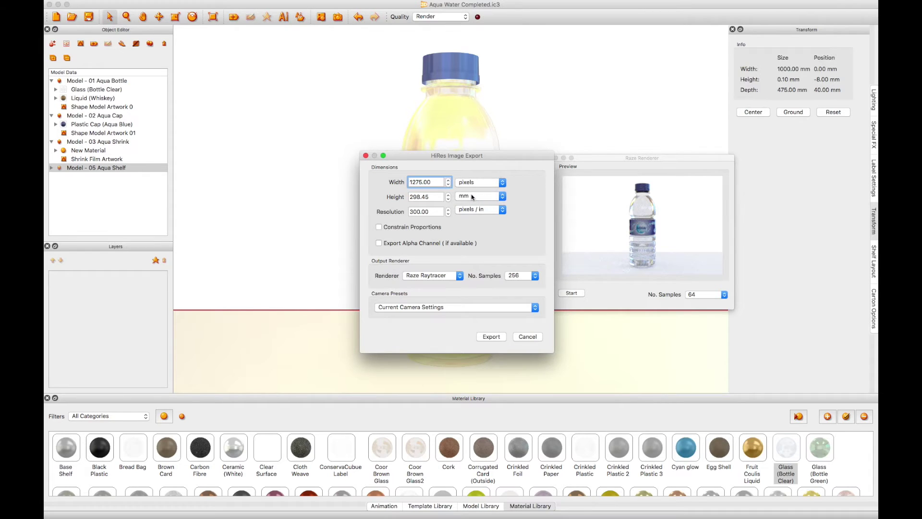
click(473, 196)
click(472, 212)
drag(438, 182, 392, 180)
text(3840)
drag(434, 197, 407, 199)
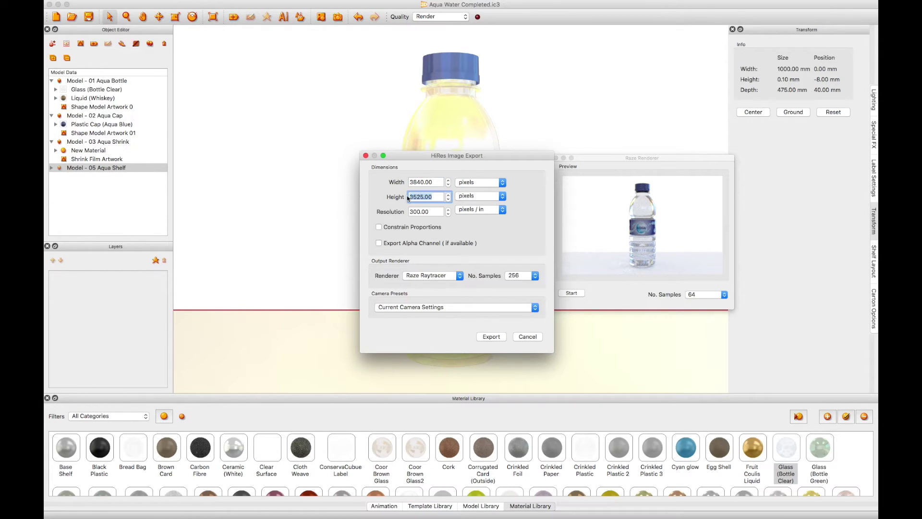
text(2160)
click(418, 277)
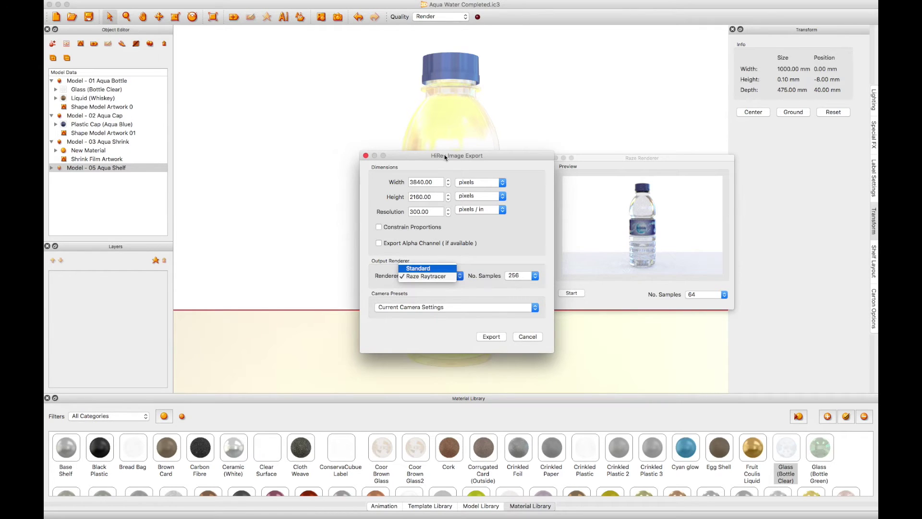
- Move the export dialog off the bottle and keep Raze Raytracer at 256 samples
drag(444, 156, 278, 139)
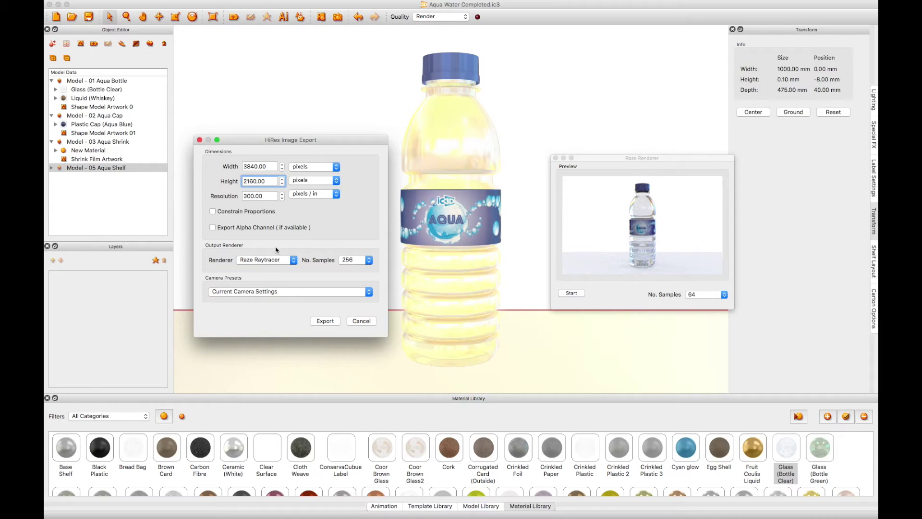
click(265, 261)
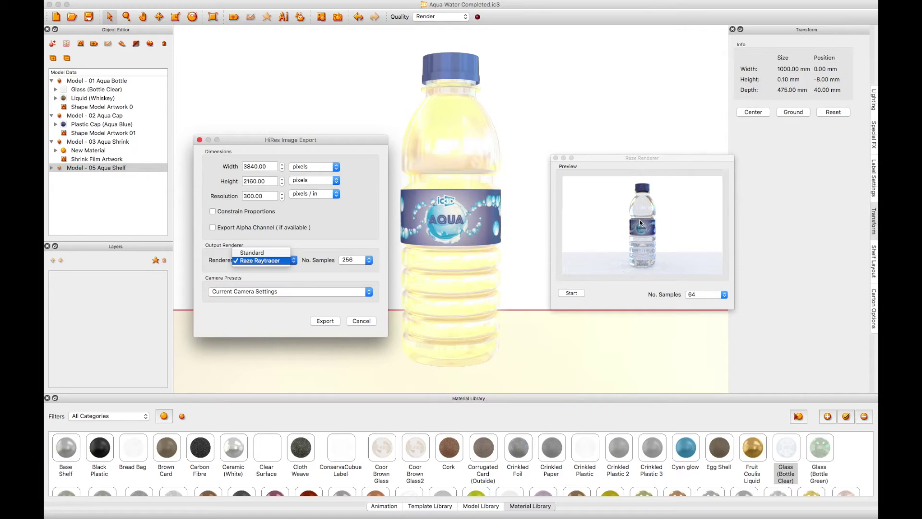
click(347, 260)
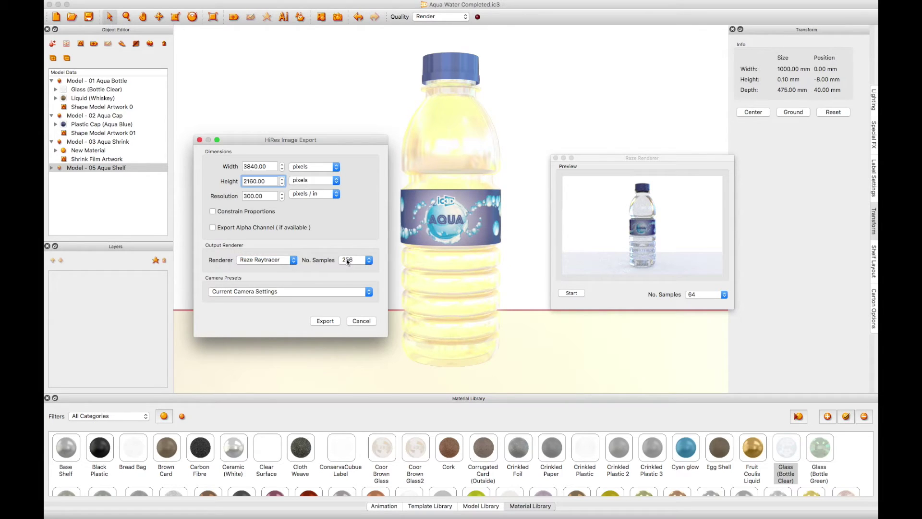
click(346, 260)
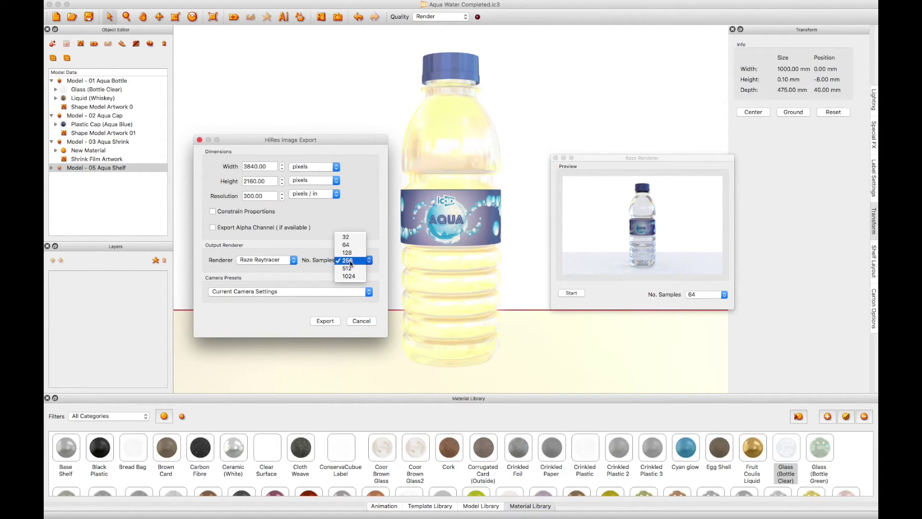
click(350, 263)
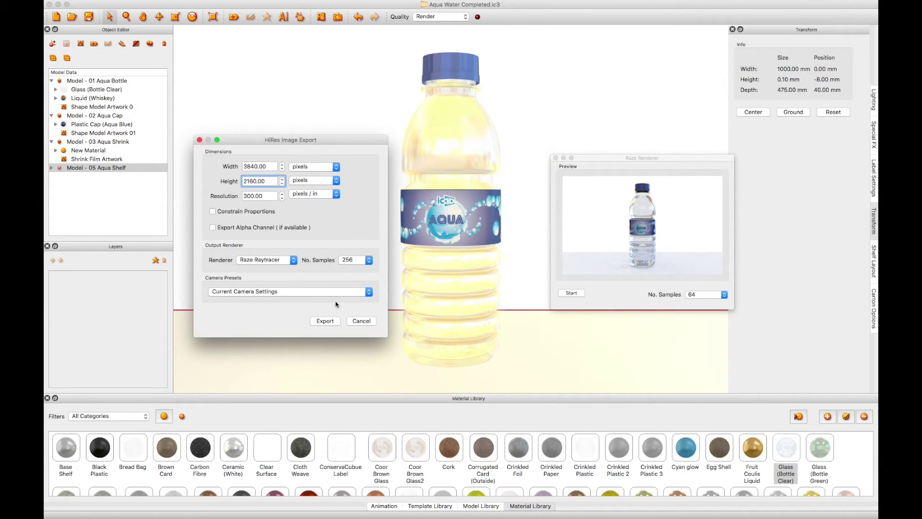
- Save the high-res export as 'Aqua Tutorial' in JPEG format in the Input folder
click(329, 322)
click(329, 323)
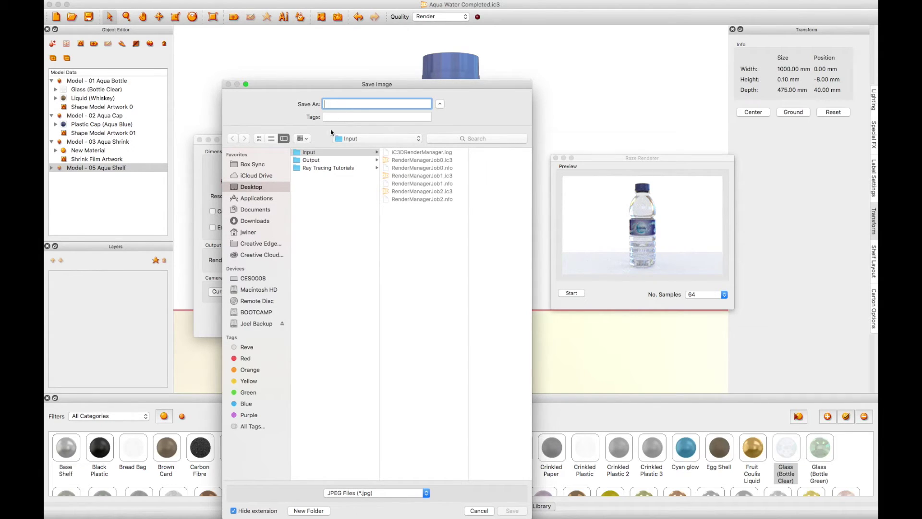
click(307, 155)
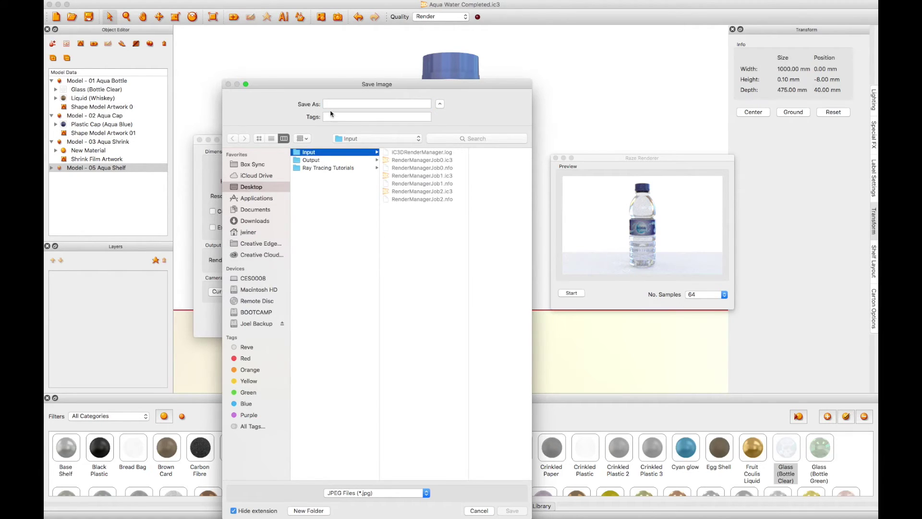
click(332, 104)
text(Aq)
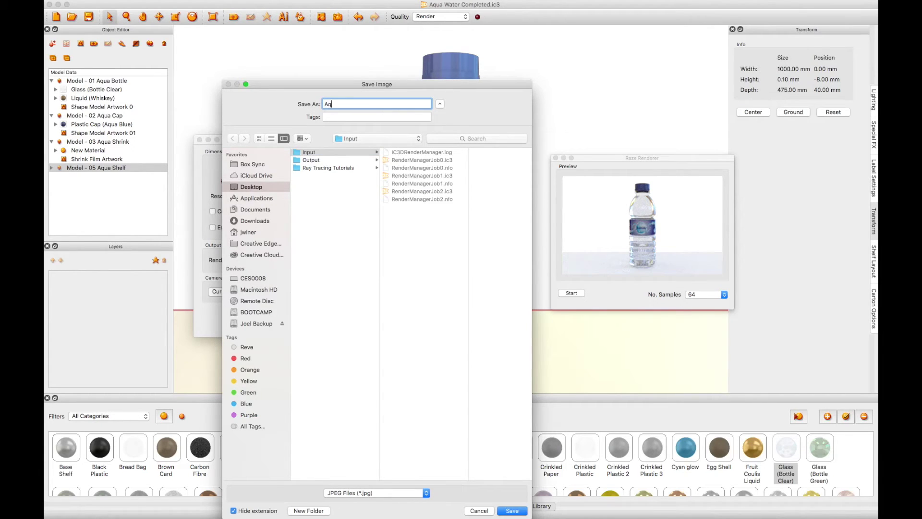
text(ua Tutorial)
click(384, 492)
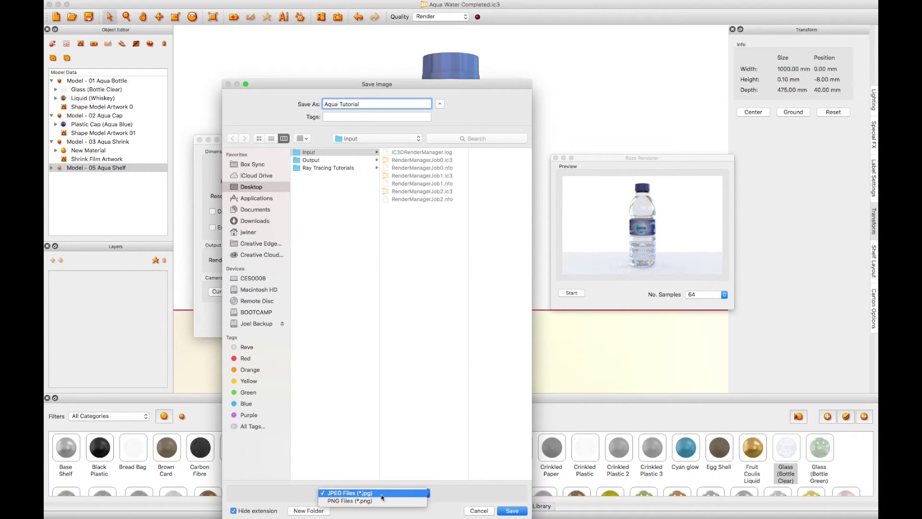
click(484, 512)
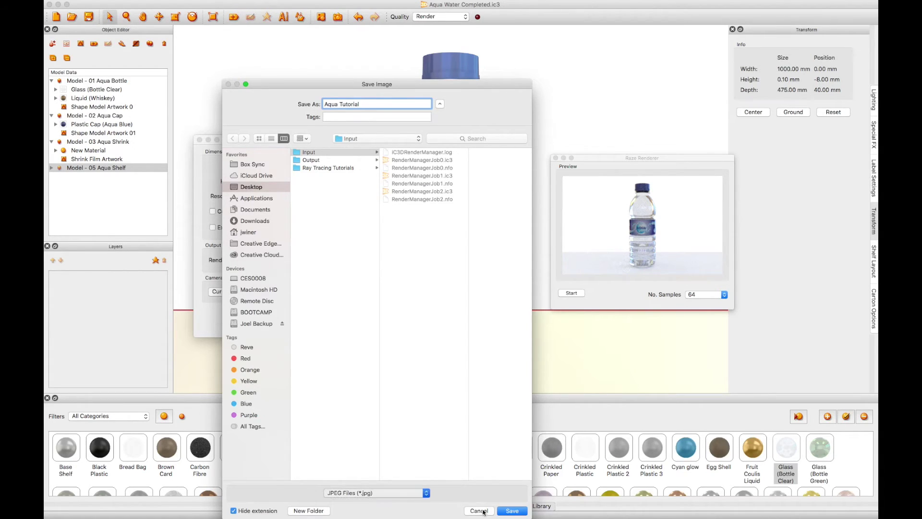
click(511, 510)
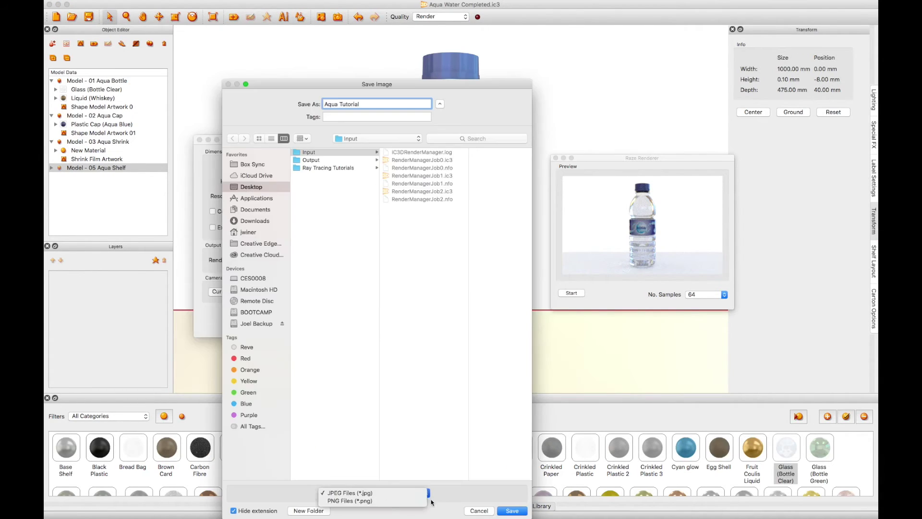
- Save the Aqua Tutorial JPEG, approving the raytracer alert and the Render Manager notice
click(431, 503)
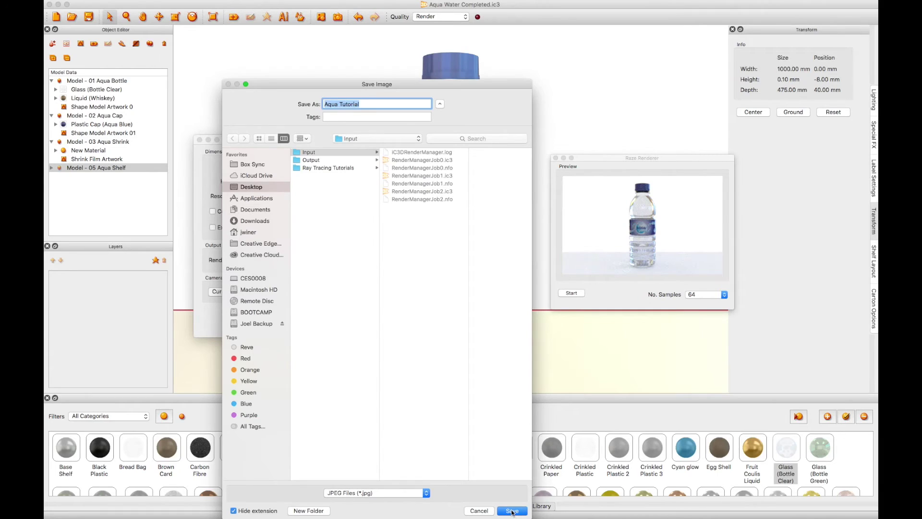
click(511, 510)
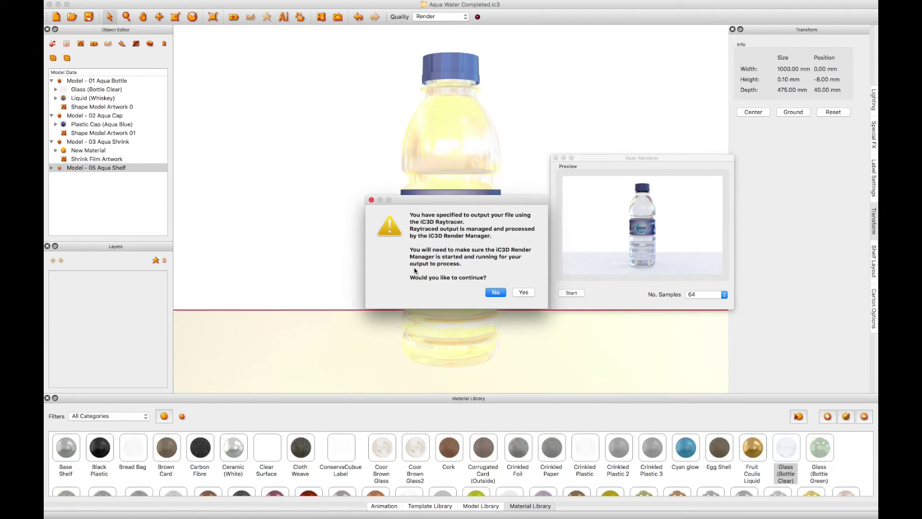
click(524, 292)
click(517, 270)
click(572, 293)
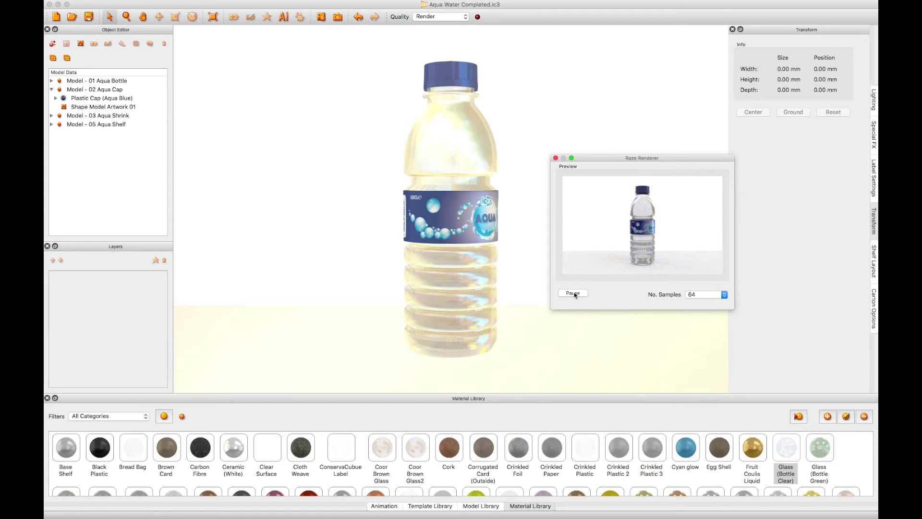
- Launch iC3D Render Manager from the Dock to view the job queue
click(268, 117)
mouse_move(175, 499)
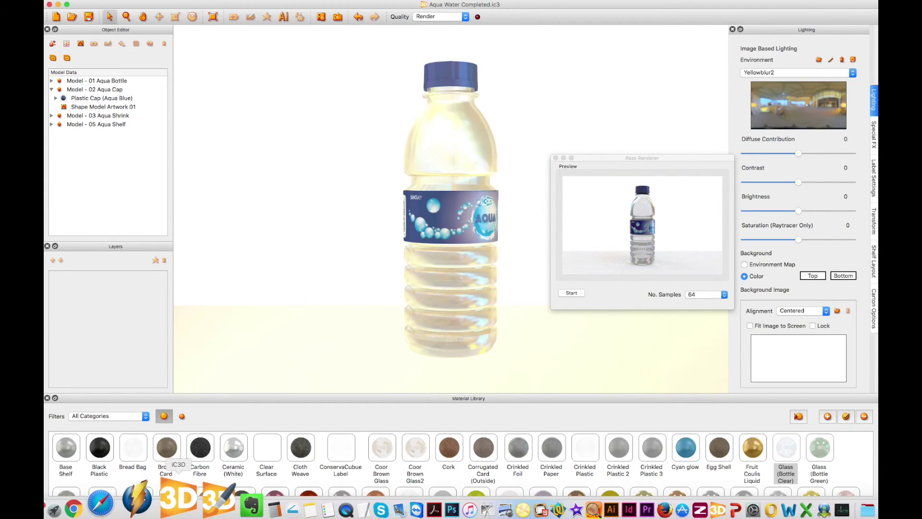
click(190, 509)
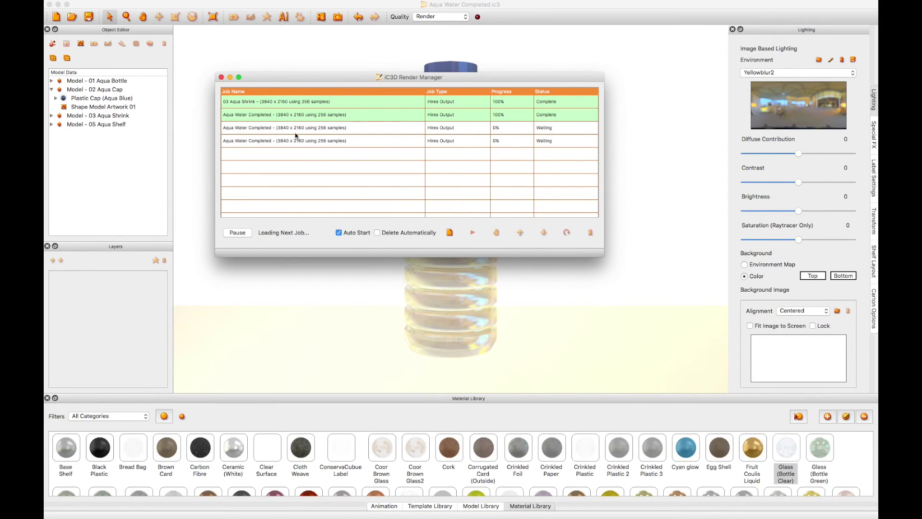
- Delete the 03 Aqua Shrink job, leaving the three Aqua Water Completed jobs
click(322, 132)
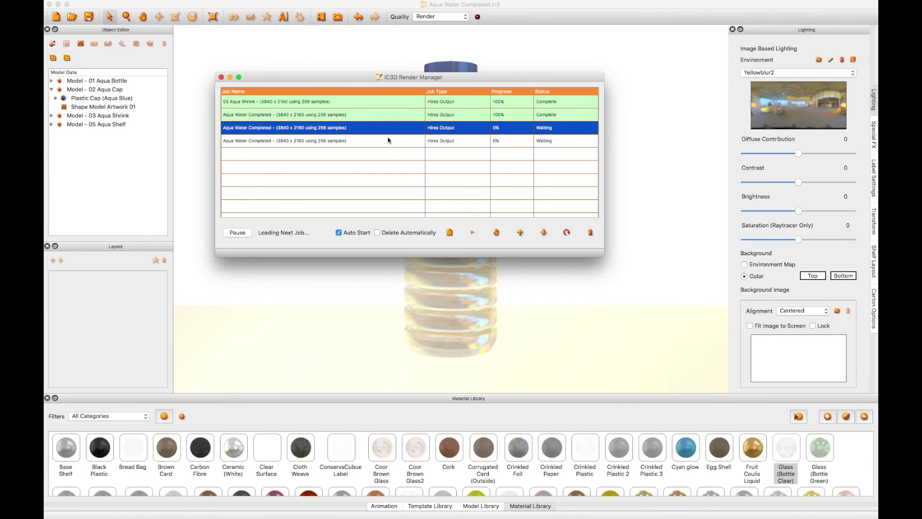
click(352, 103)
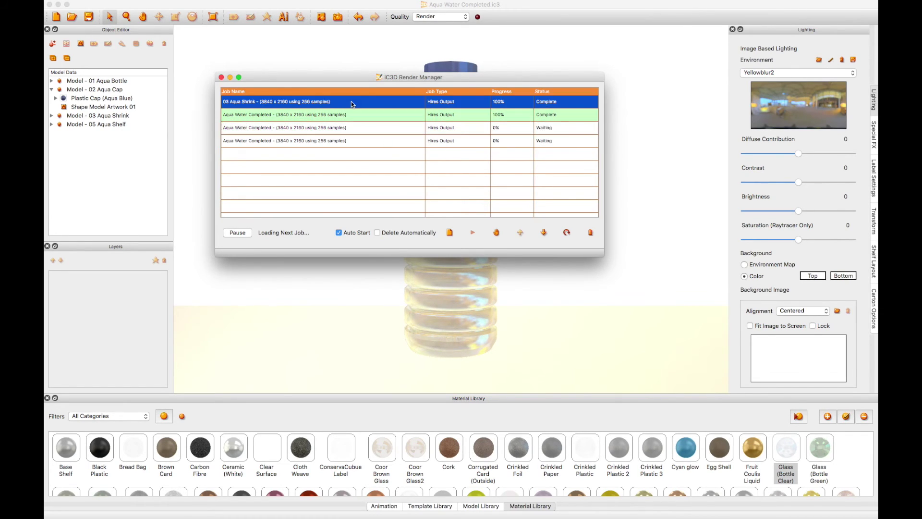
click(591, 233)
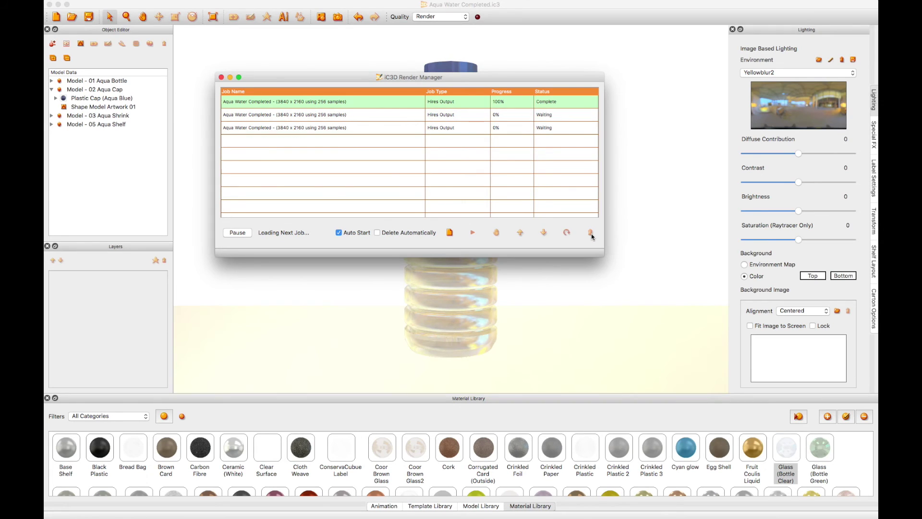
click(400, 103)
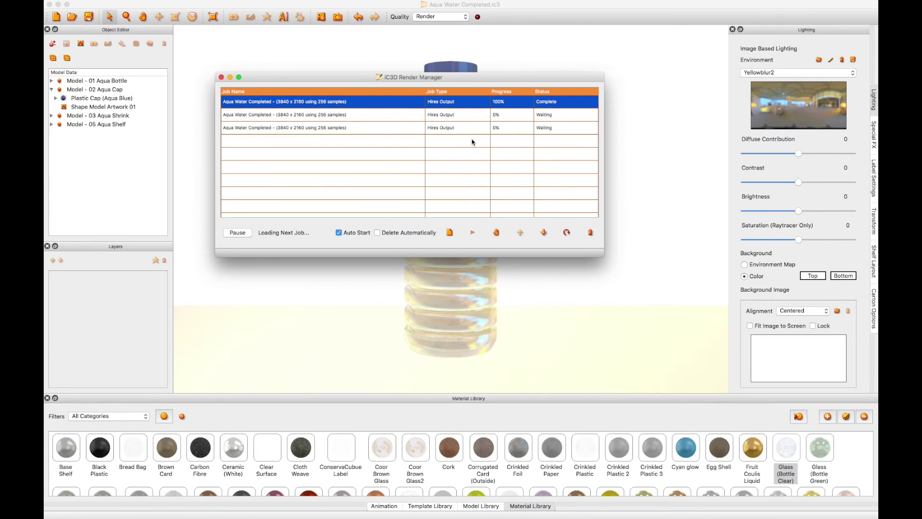
click(394, 114)
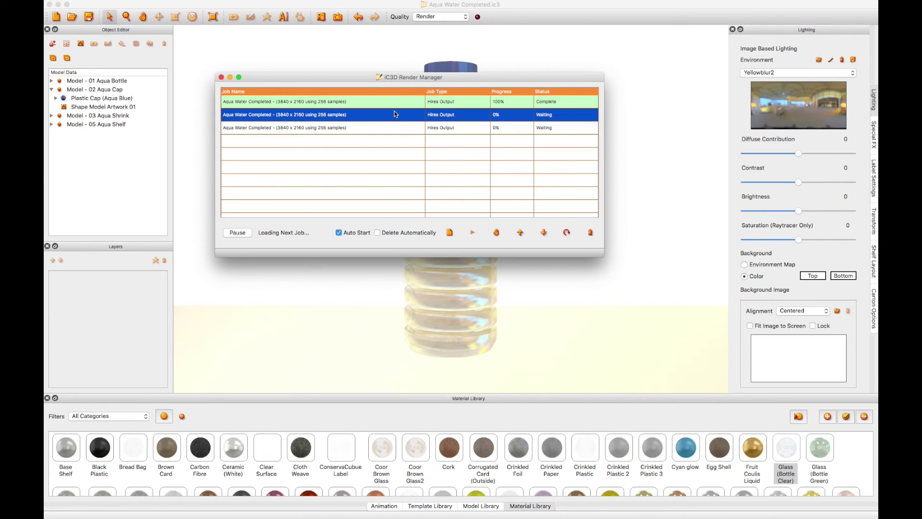
- Hold and reset the waiting Aqua Water Completed job, then enable Auto Start
click(497, 233)
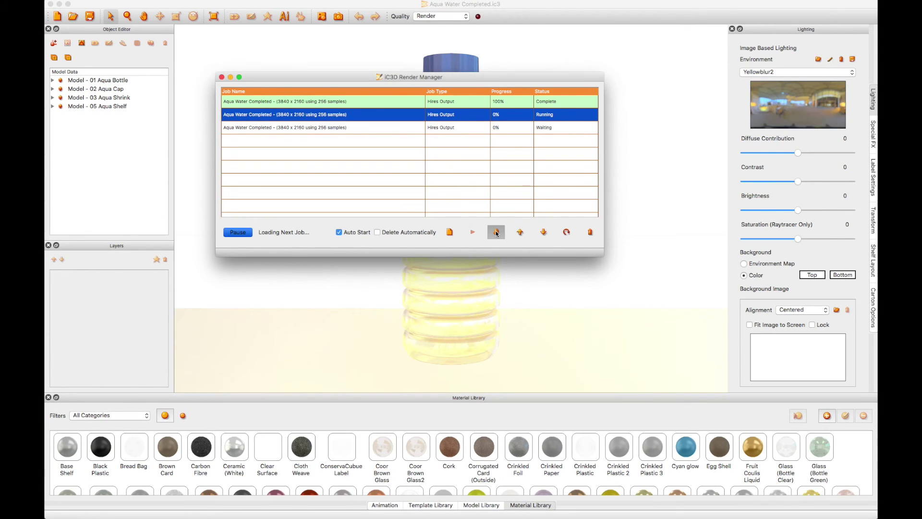
click(497, 233)
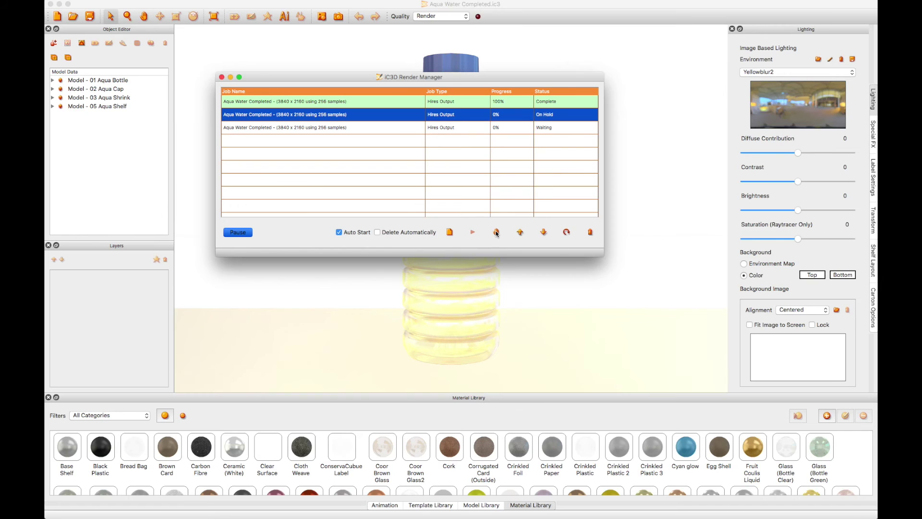
click(567, 233)
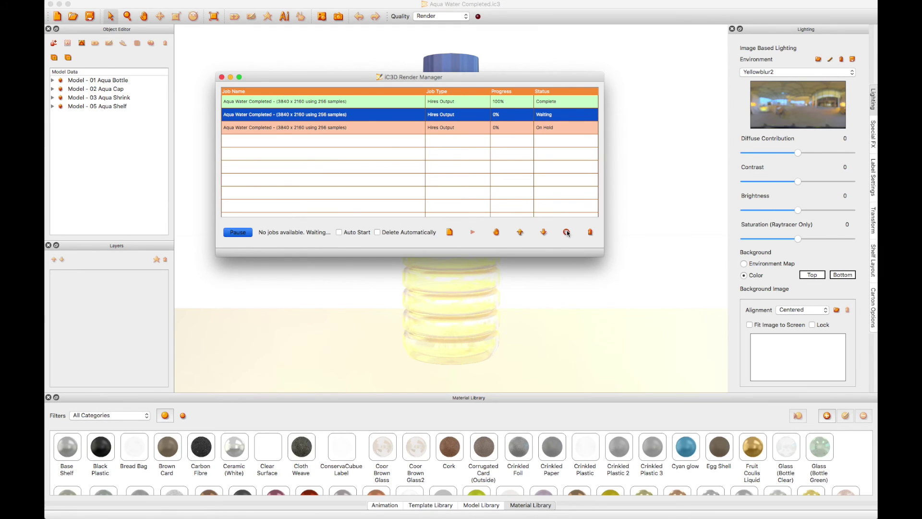
click(339, 233)
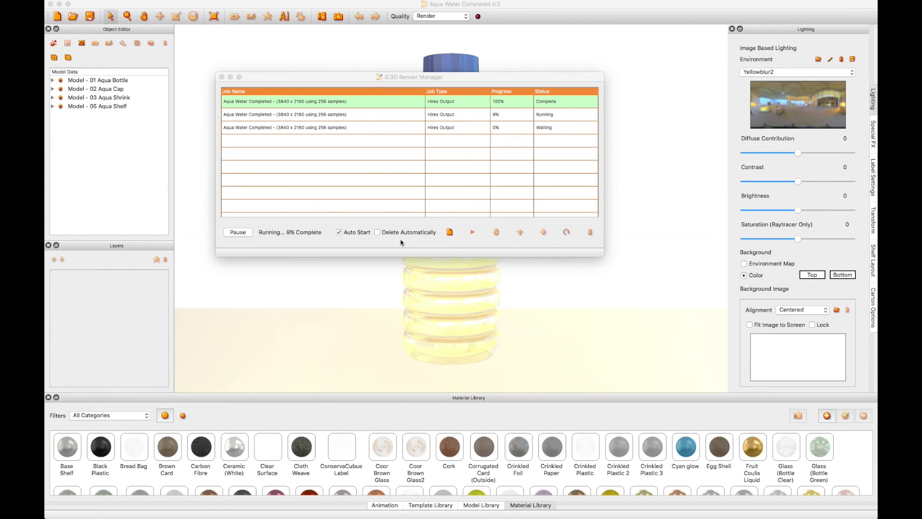
click(338, 234)
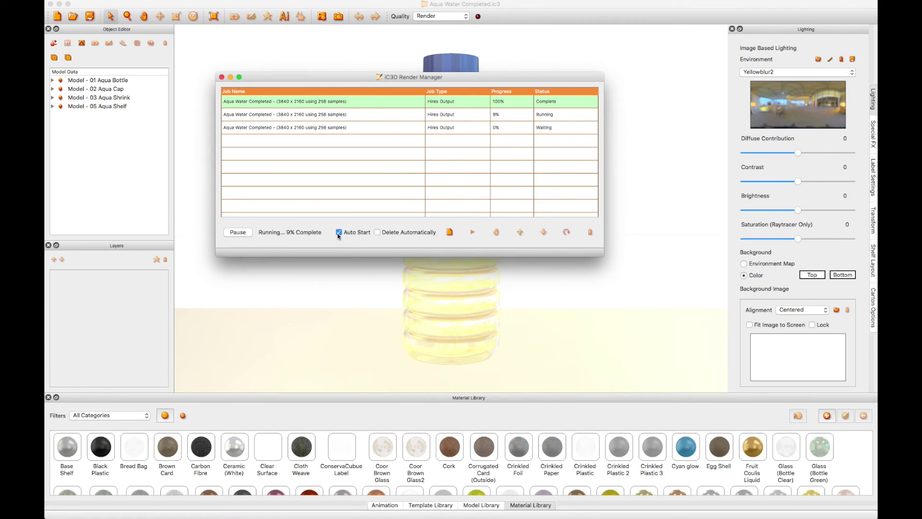